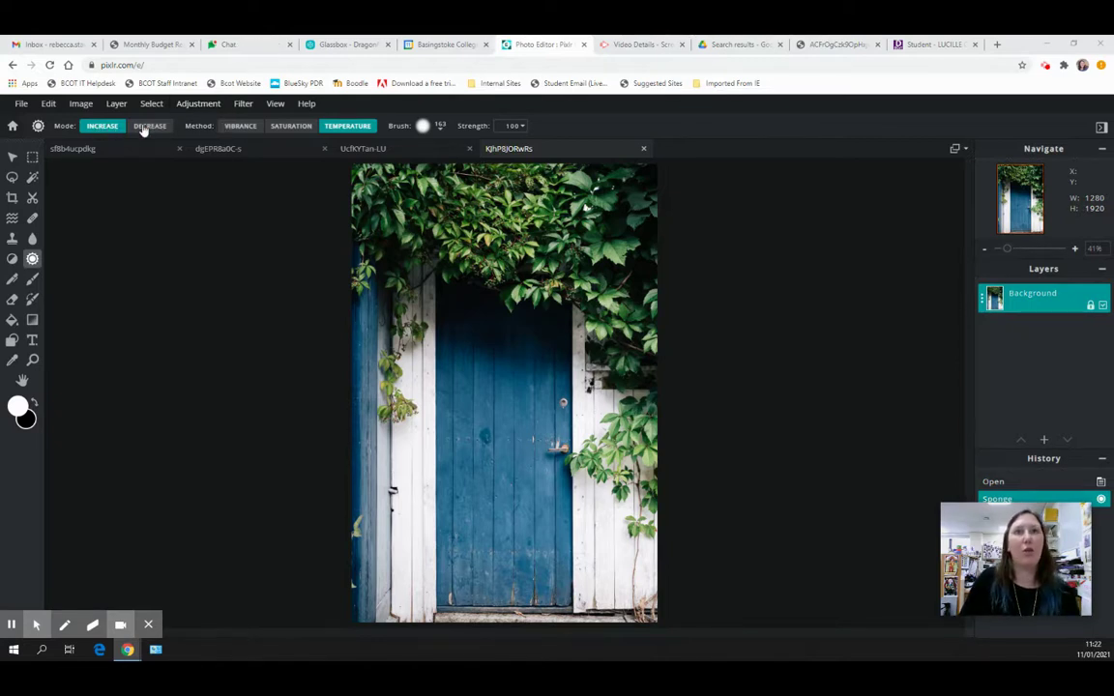
- Increase the vibrance along the left part of the blue door with the Sponge tool at strength 50
click(240, 130)
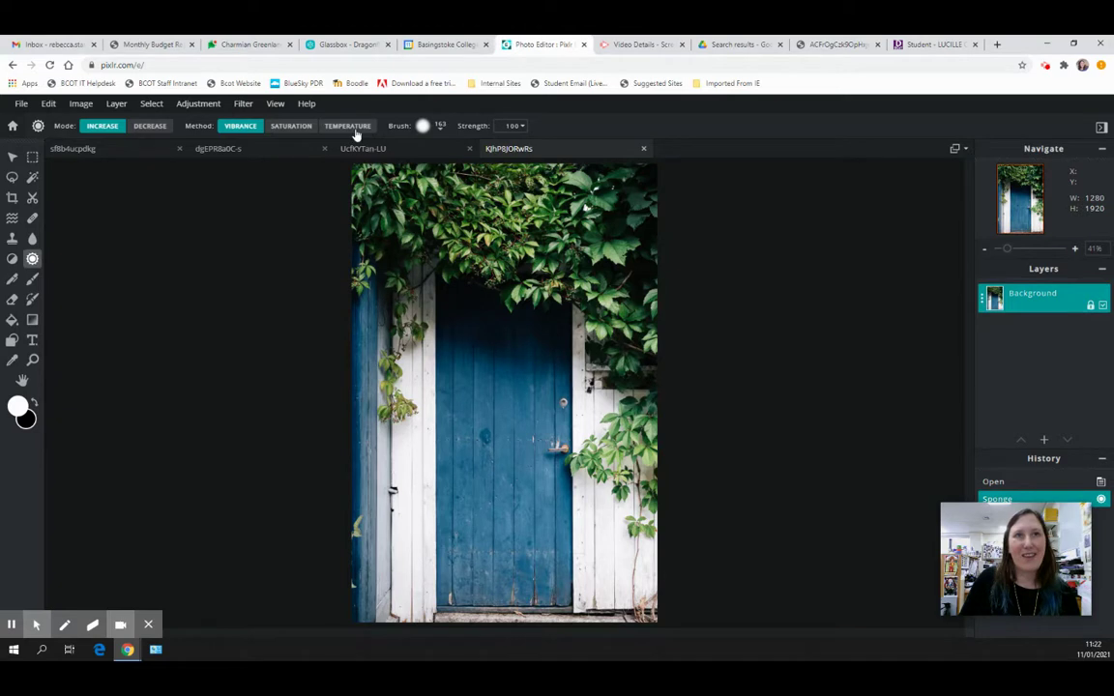
click(440, 130)
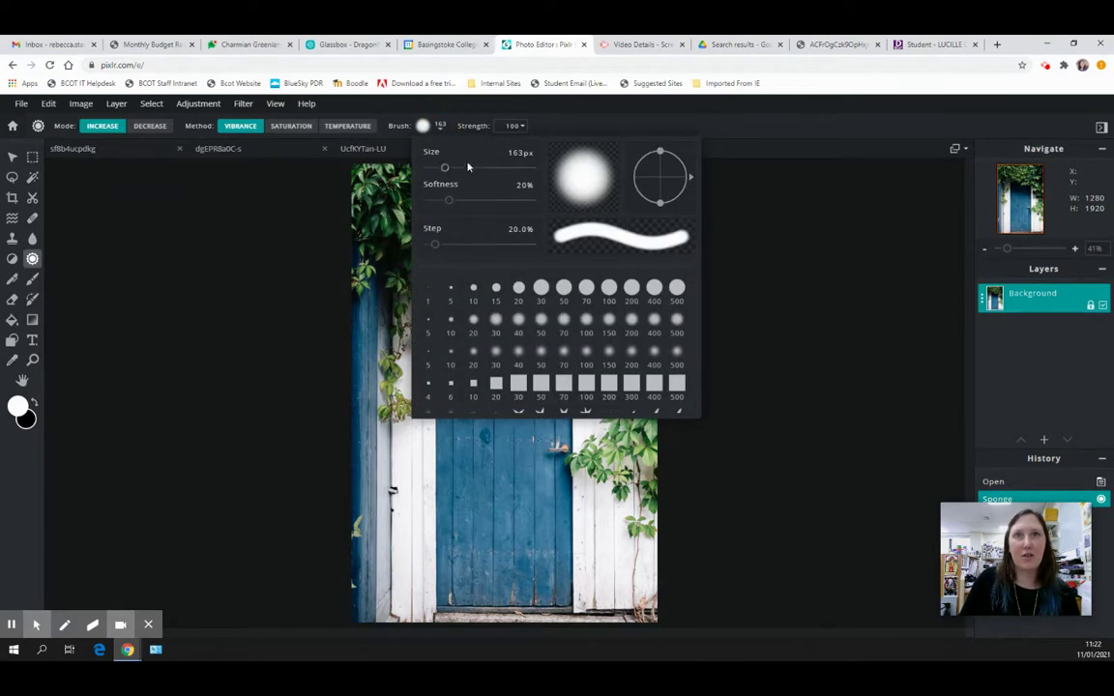
click(518, 126)
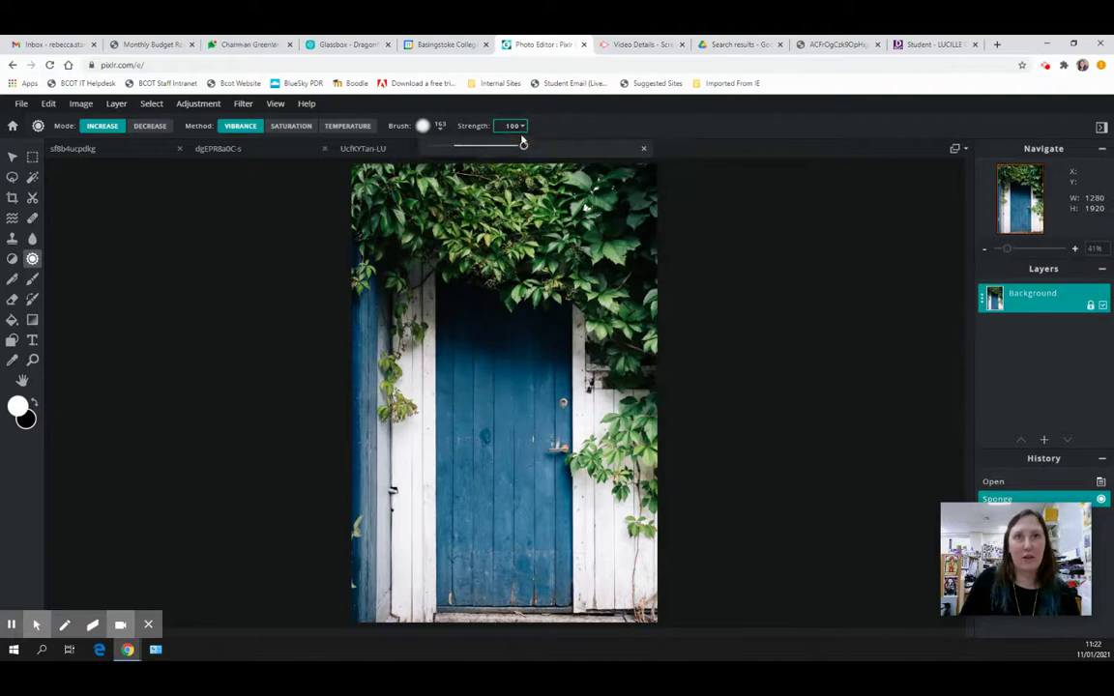
drag(522, 149, 466, 151)
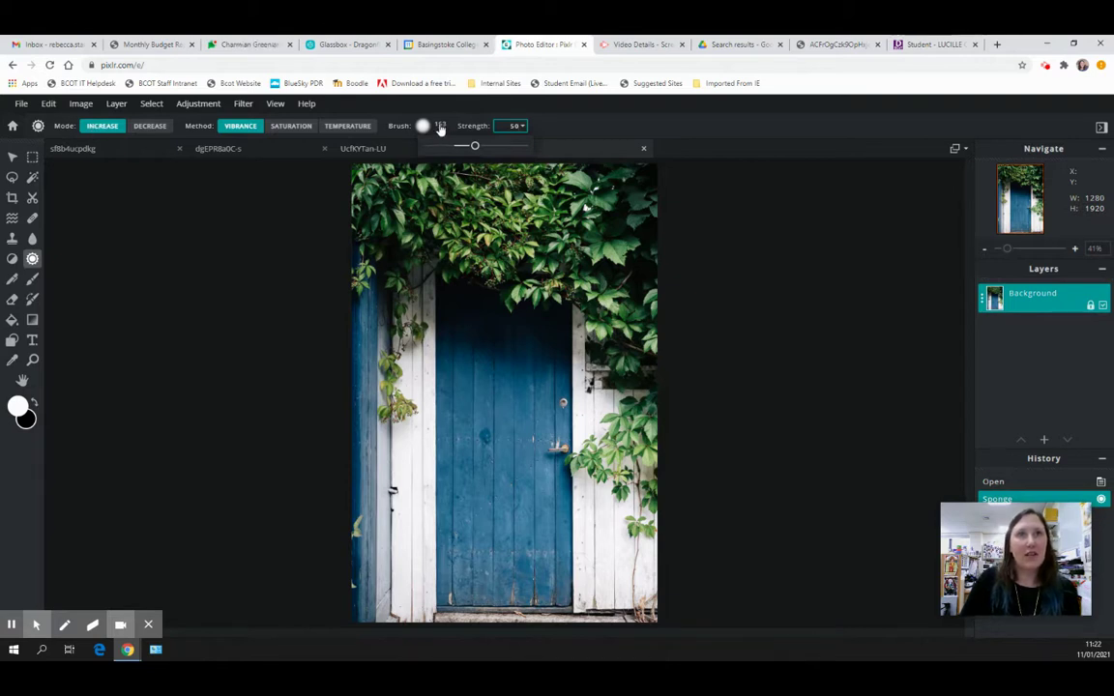
mouse_move(456, 406)
mouse_down()
mouse_move(453, 436)
mouse_move(451, 388)
mouse_move(455, 442)
mouse_move(462, 371)
mouse_move(467, 429)
mouse_move(468, 398)
mouse_move(469, 409)
mouse_move(459, 389)
mouse_move(456, 424)
mouse_move(457, 358)
mouse_move(455, 525)
mouse_up()
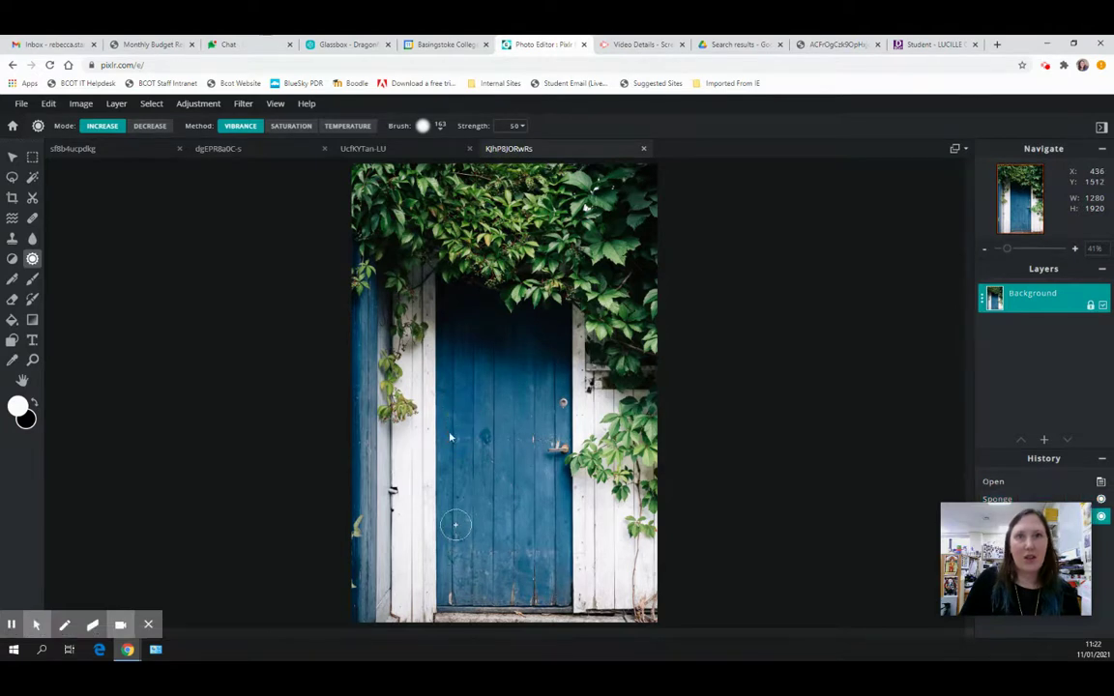
- Try increasing vibrance at strength 100 on the blue door and on the foliage above it, undoing each stroke
click(523, 127)
drag(472, 147, 520, 150)
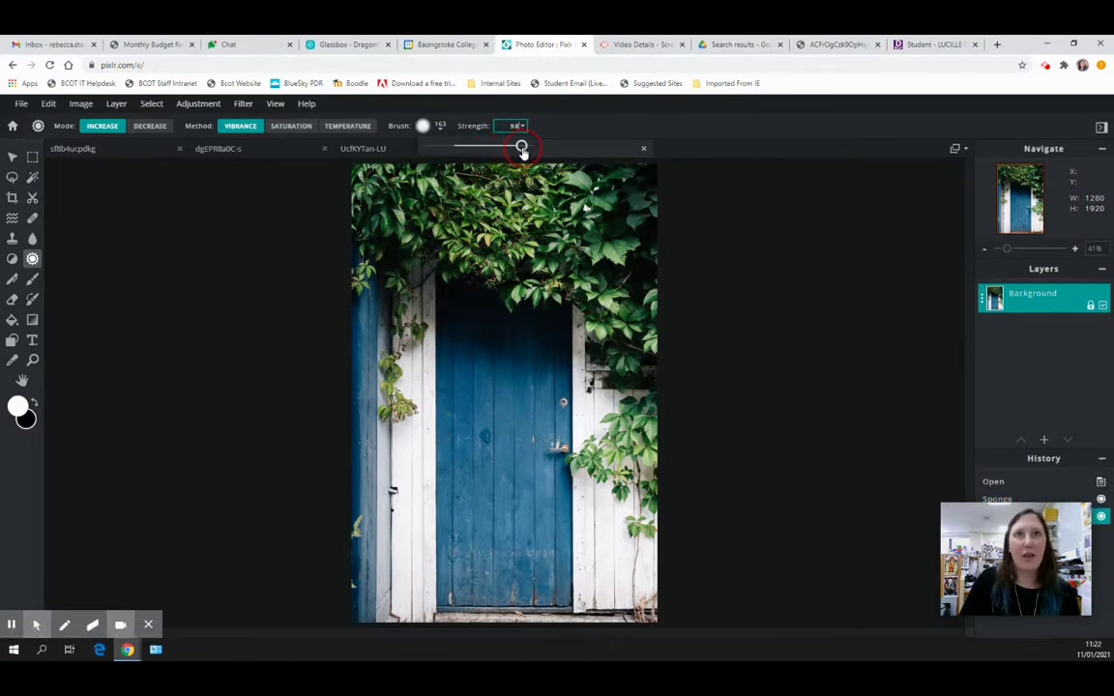
mouse_move(451, 397)
mouse_down()
mouse_move(451, 434)
mouse_move(456, 379)
mouse_move(462, 439)
mouse_move(450, 380)
mouse_move(448, 430)
mouse_move(445, 374)
mouse_move(458, 378)
mouse_move(447, 427)
mouse_move(458, 431)
mouse_move(458, 388)
mouse_move(459, 486)
mouse_up()
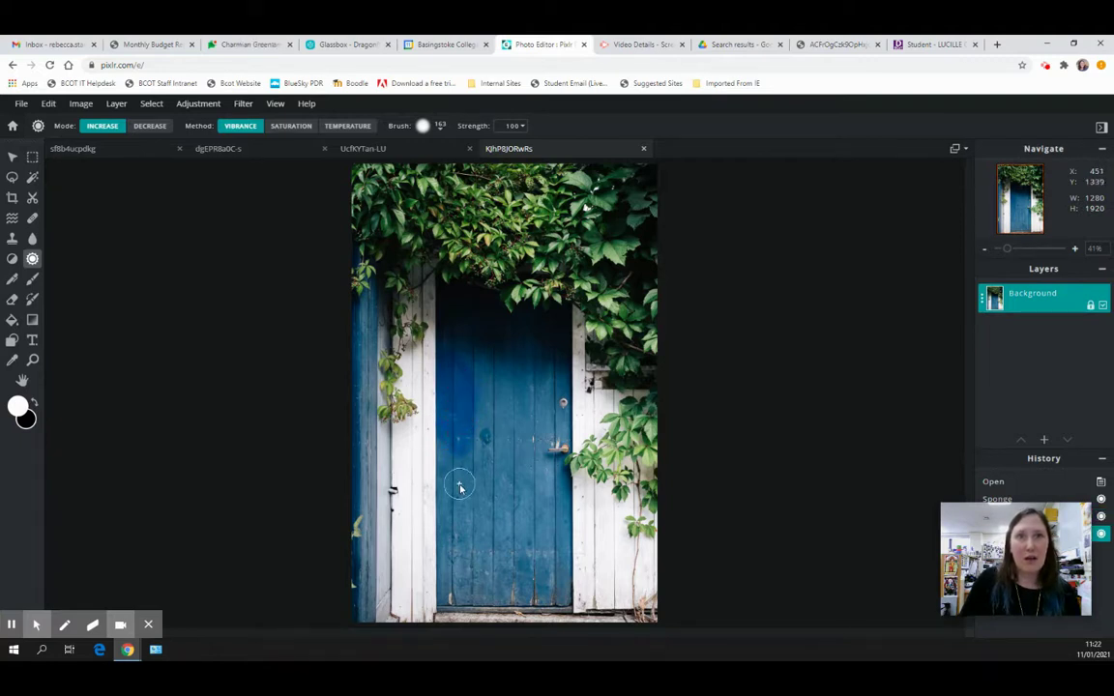
key(ctrl+z)
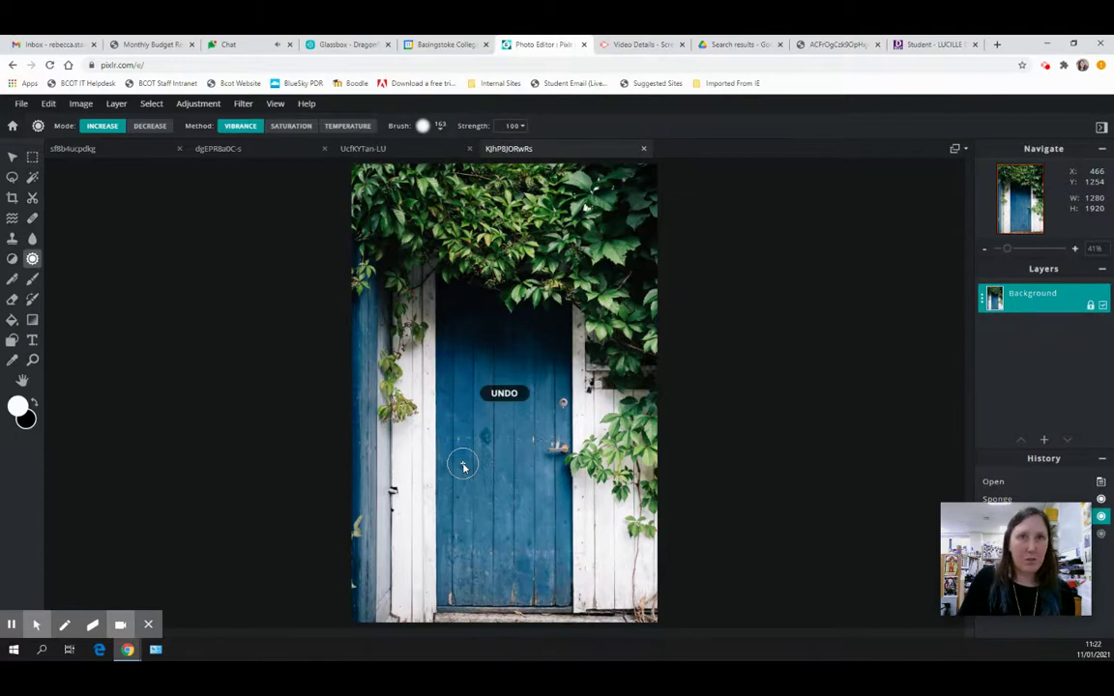
mouse_move(533, 251)
mouse_down()
mouse_move(502, 262)
mouse_move(490, 244)
mouse_move(513, 258)
mouse_move(445, 213)
mouse_move(518, 256)
mouse_move(464, 232)
mouse_move(447, 199)
mouse_move(476, 263)
mouse_move(447, 224)
mouse_move(453, 215)
mouse_up()
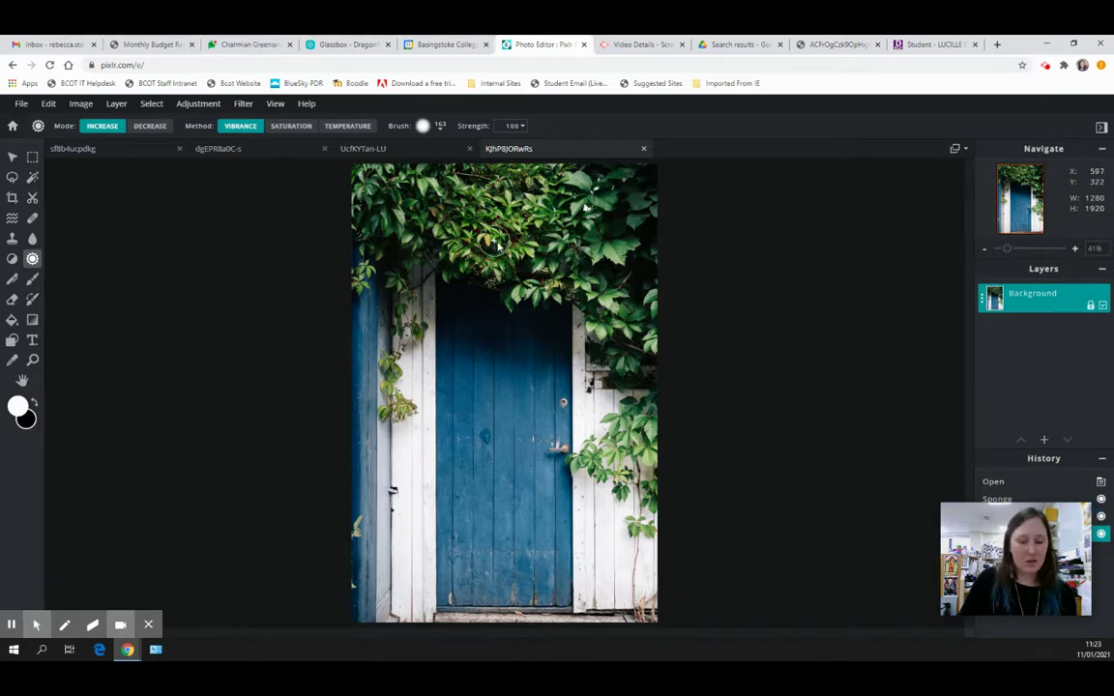
key(ctrl+z)
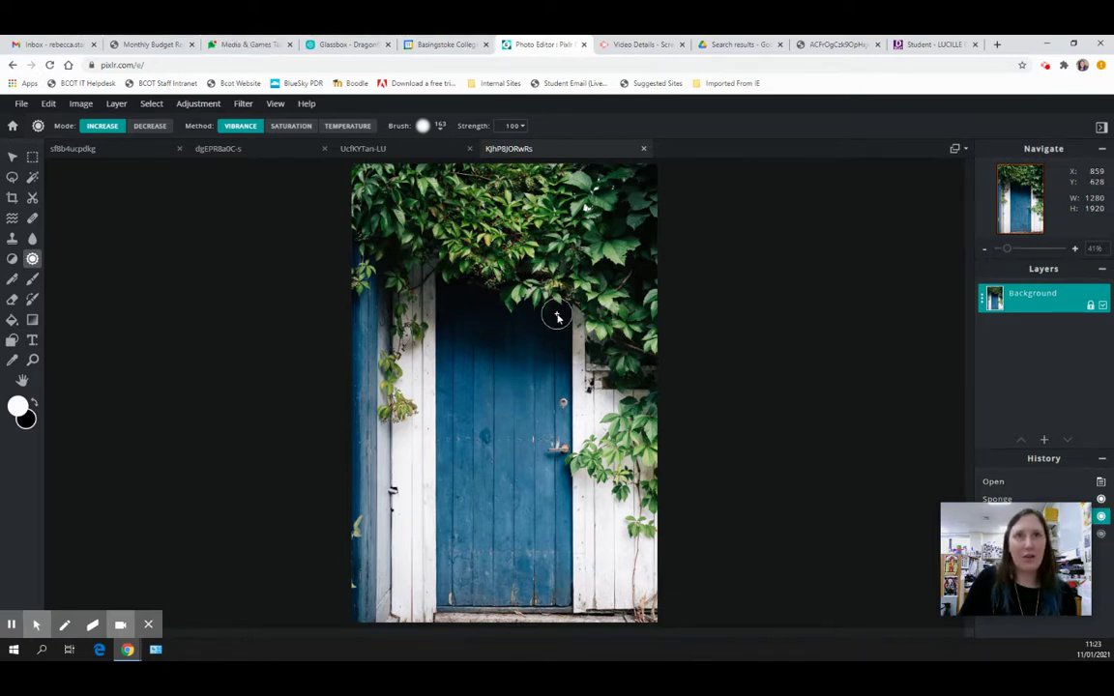
- Try decreasing vibrance on the upper left part of the blue door, and undo the stroke
click(149, 127)
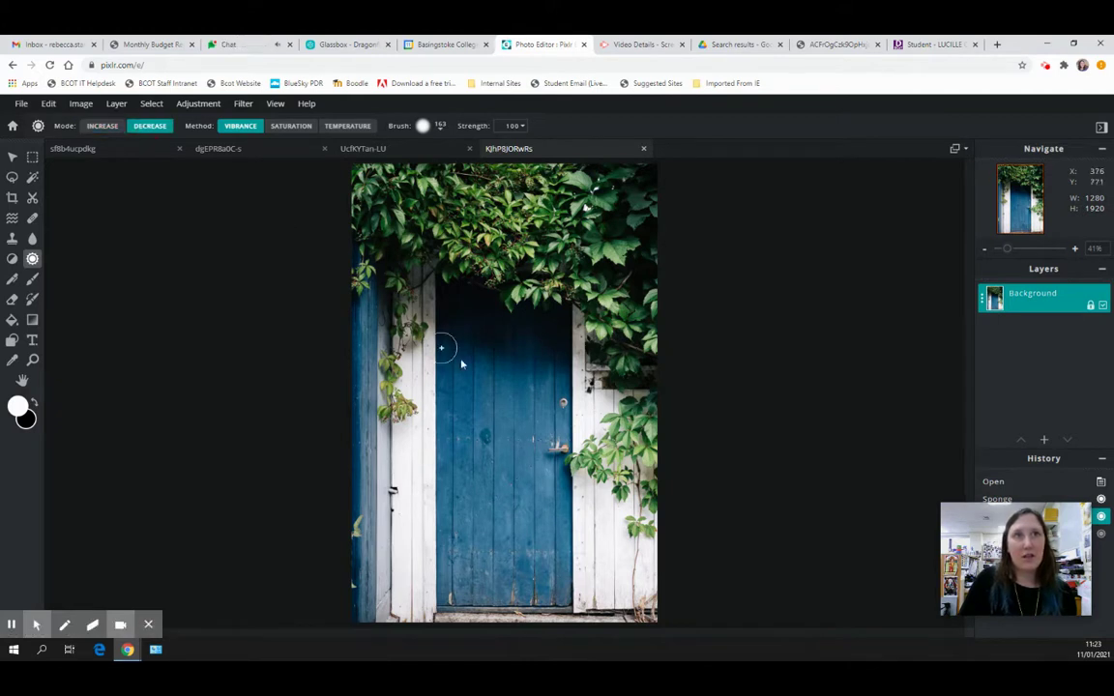
mouse_move(460, 388)
mouse_down()
mouse_move(464, 422)
mouse_move(462, 382)
mouse_move(452, 419)
mouse_move(448, 354)
mouse_move(450, 438)
mouse_move(468, 368)
mouse_move(471, 438)
mouse_move(481, 377)
mouse_move(482, 443)
mouse_move(489, 355)
mouse_move(493, 456)
mouse_move(500, 383)
mouse_move(503, 432)
mouse_move(497, 355)
mouse_move(490, 419)
mouse_move(472, 353)
mouse_move(469, 423)
mouse_move(480, 409)
mouse_move(497, 453)
mouse_move(496, 403)
mouse_up()
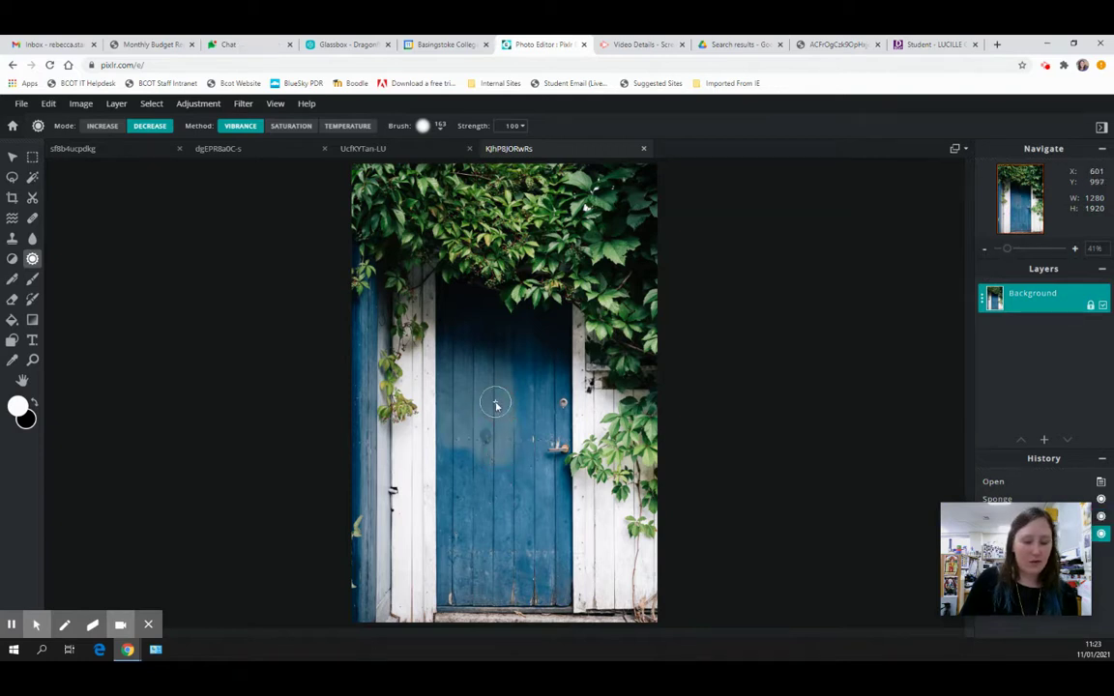
key(ctrl+z)
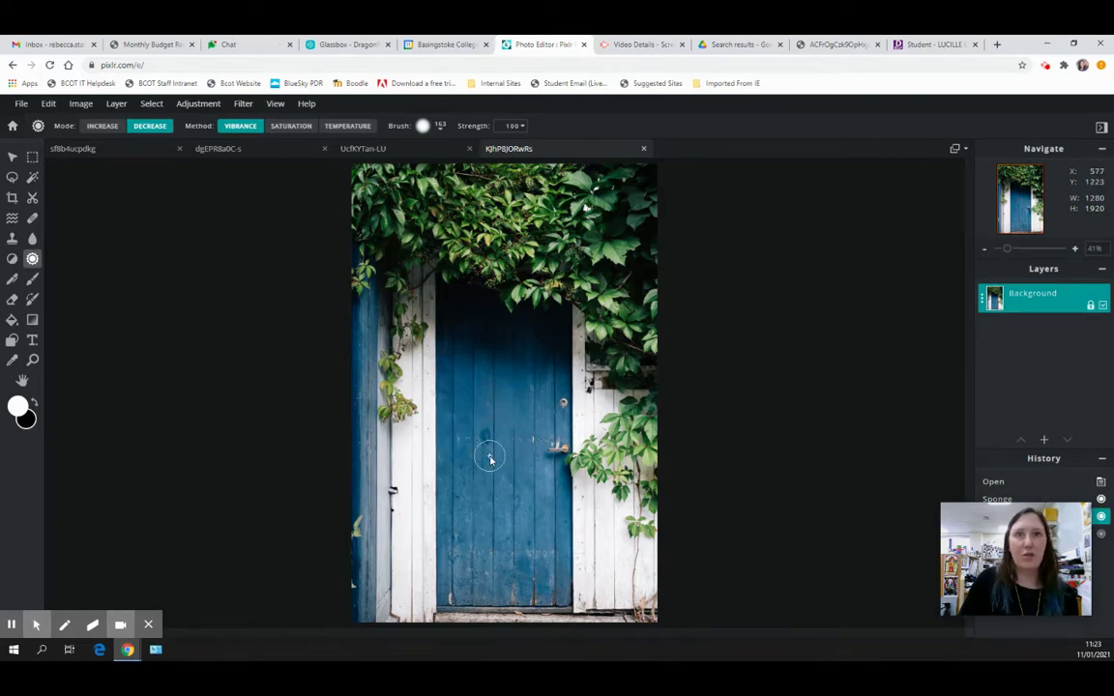
- Try increasing saturation over the blue door and the plants and boards beside it, and undo the stroke
click(280, 126)
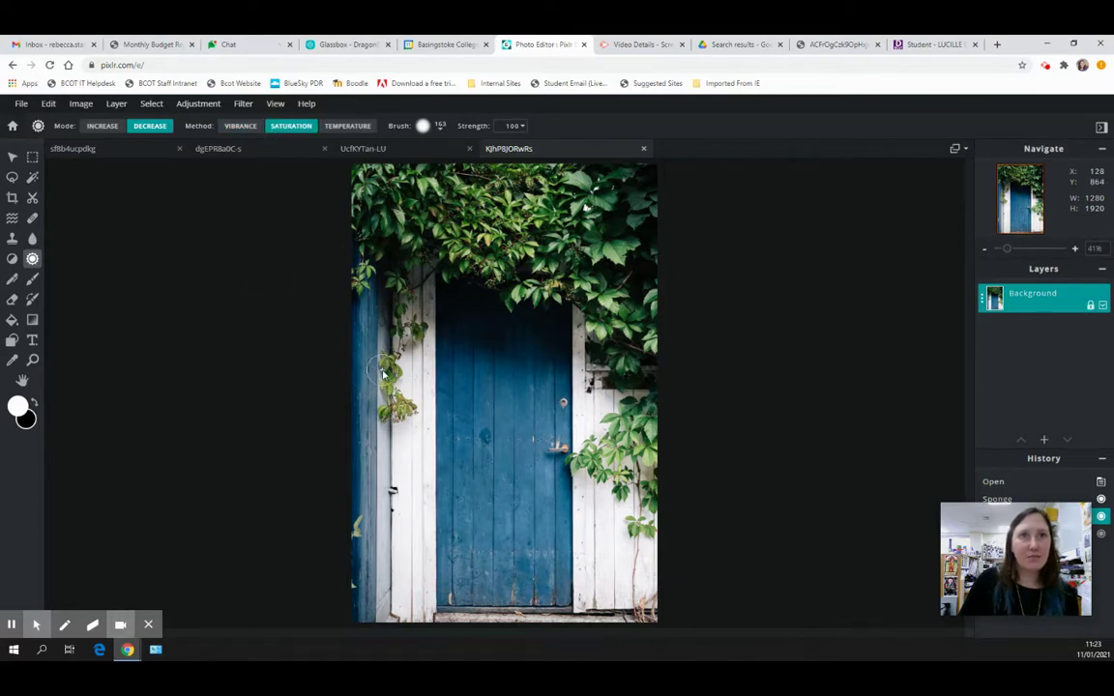
click(101, 127)
drag(449, 427, 479, 398)
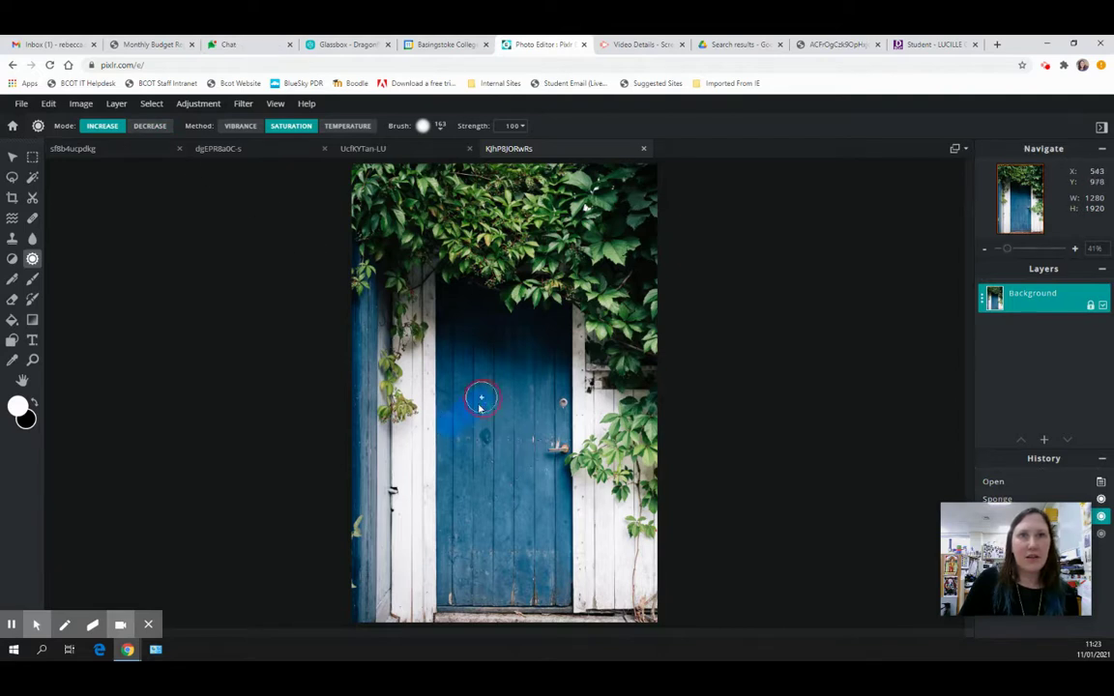
mouse_move(494, 444)
mouse_down()
mouse_move(473, 468)
mouse_move(492, 485)
mouse_move(459, 494)
mouse_move(420, 412)
mouse_move(392, 397)
mouse_move(403, 335)
mouse_move(385, 322)
mouse_move(394, 296)
mouse_move(420, 354)
mouse_move(405, 316)
mouse_move(395, 365)
mouse_move(367, 373)
mouse_move(351, 291)
mouse_move(340, 353)
mouse_move(354, 358)
mouse_move(363, 438)
mouse_move(398, 399)
mouse_move(446, 446)
mouse_move(373, 462)
mouse_move(491, 498)
mouse_move(458, 500)
mouse_move(457, 598)
mouse_move(458, 585)
mouse_move(442, 584)
mouse_move(474, 350)
mouse_up()
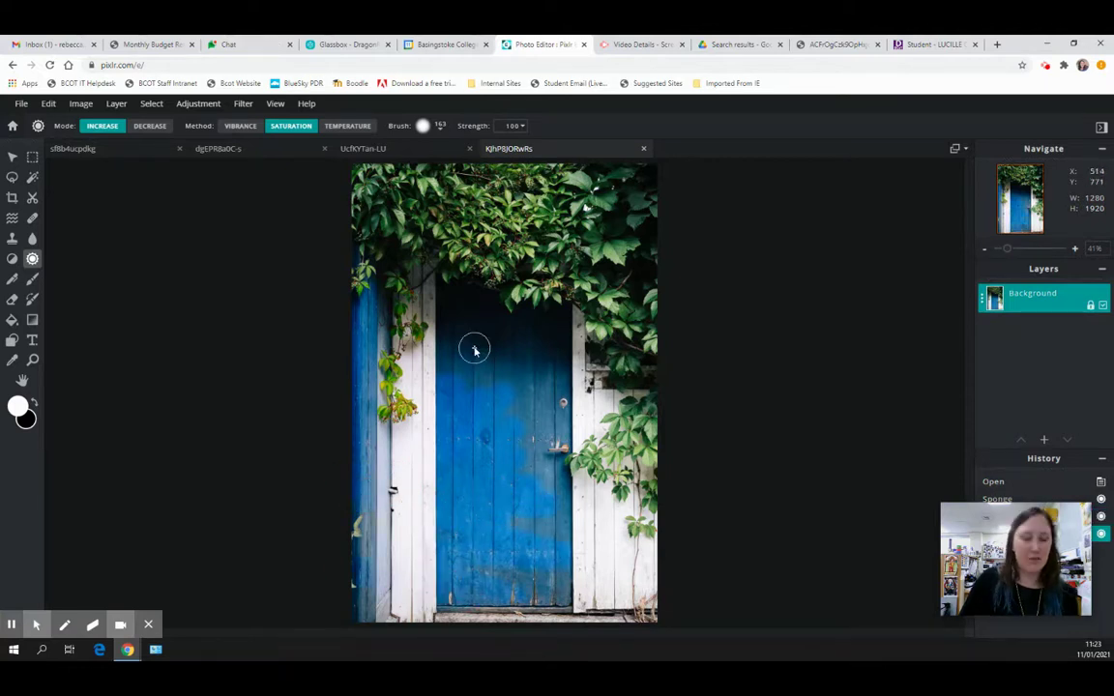
key(ctrl+z)
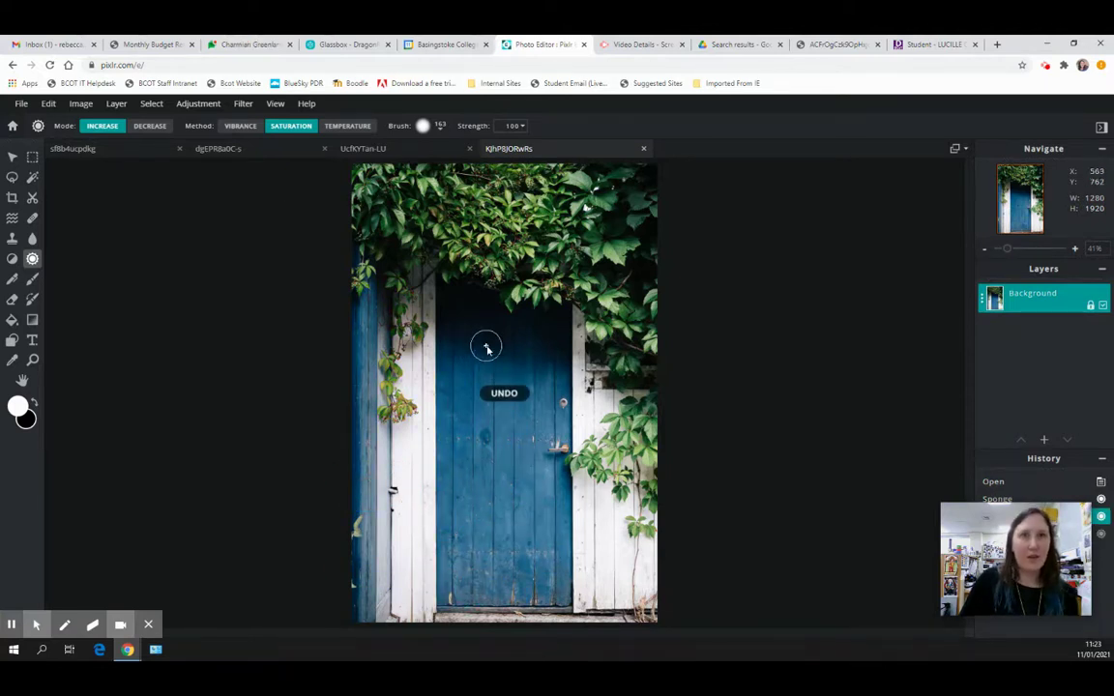
- Try decreasing saturation at strength 100 on the blue door and the plants beside it, and undo the stroke
click(150, 125)
mouse_move(462, 423)
mouse_down()
mouse_move(435, 331)
mouse_move(428, 403)
mouse_move(450, 385)
mouse_move(360, 366)
mouse_move(351, 329)
mouse_move(348, 422)
mouse_move(399, 336)
mouse_move(391, 425)
mouse_move(362, 463)
mouse_move(353, 431)
mouse_move(404, 514)
mouse_move(478, 467)
mouse_move(448, 422)
mouse_move(485, 472)
mouse_move(502, 338)
mouse_up()
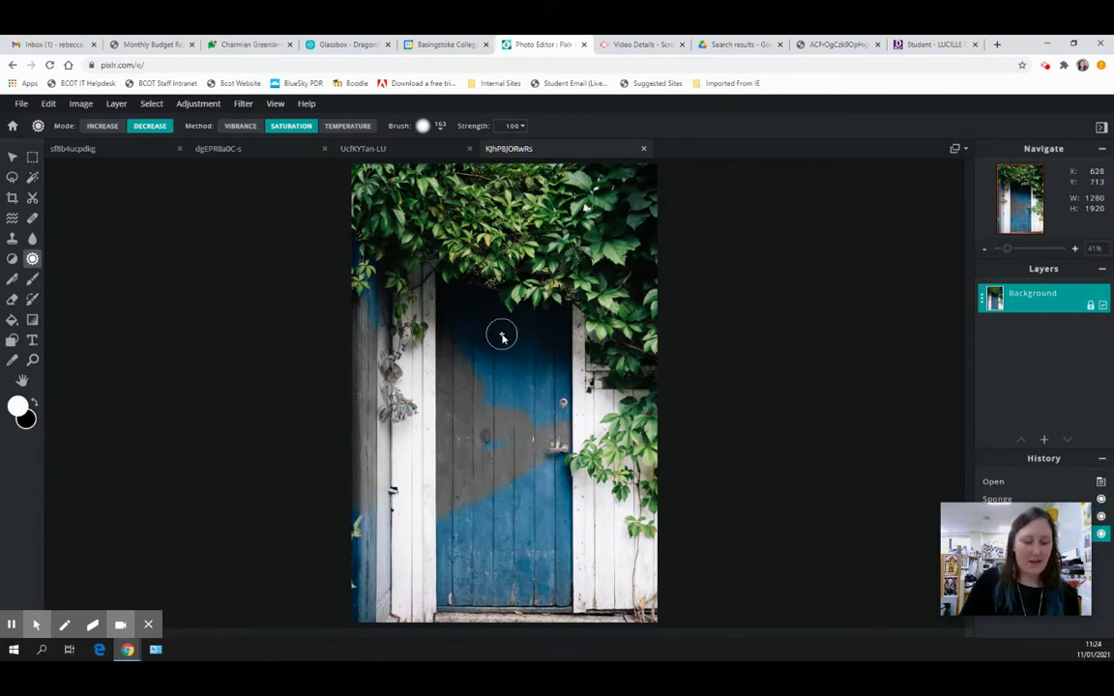
key(ctrl+z)
- Try decreasing saturation on the middle of the blue door at strength 50, and undo the stroke
click(523, 126)
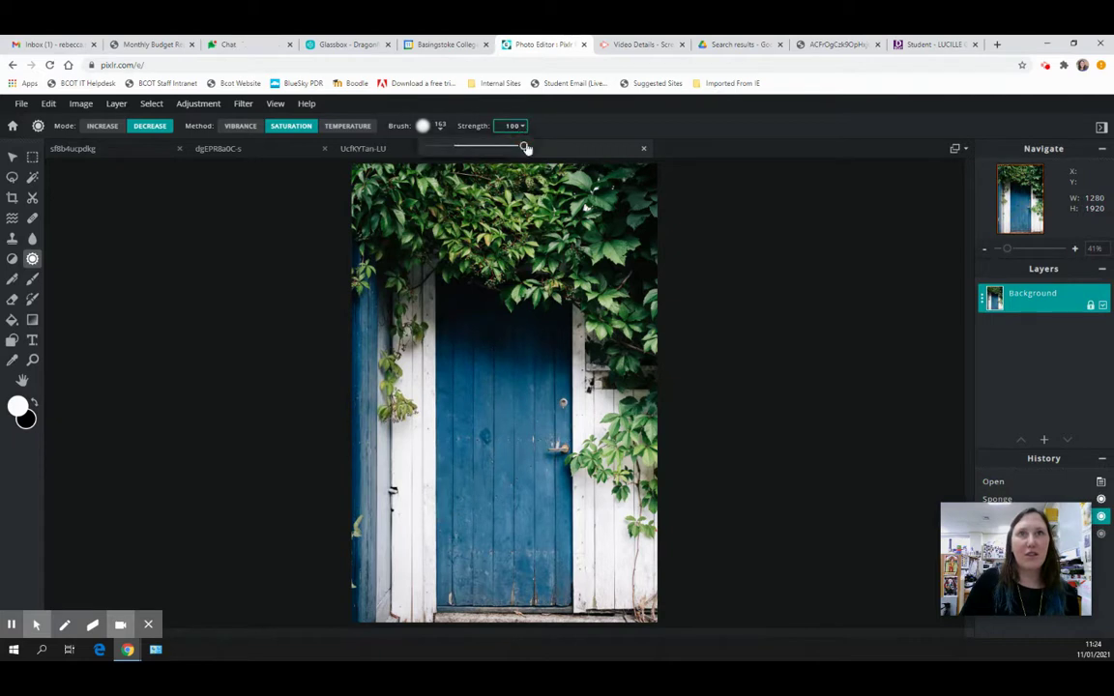
drag(514, 151, 482, 154)
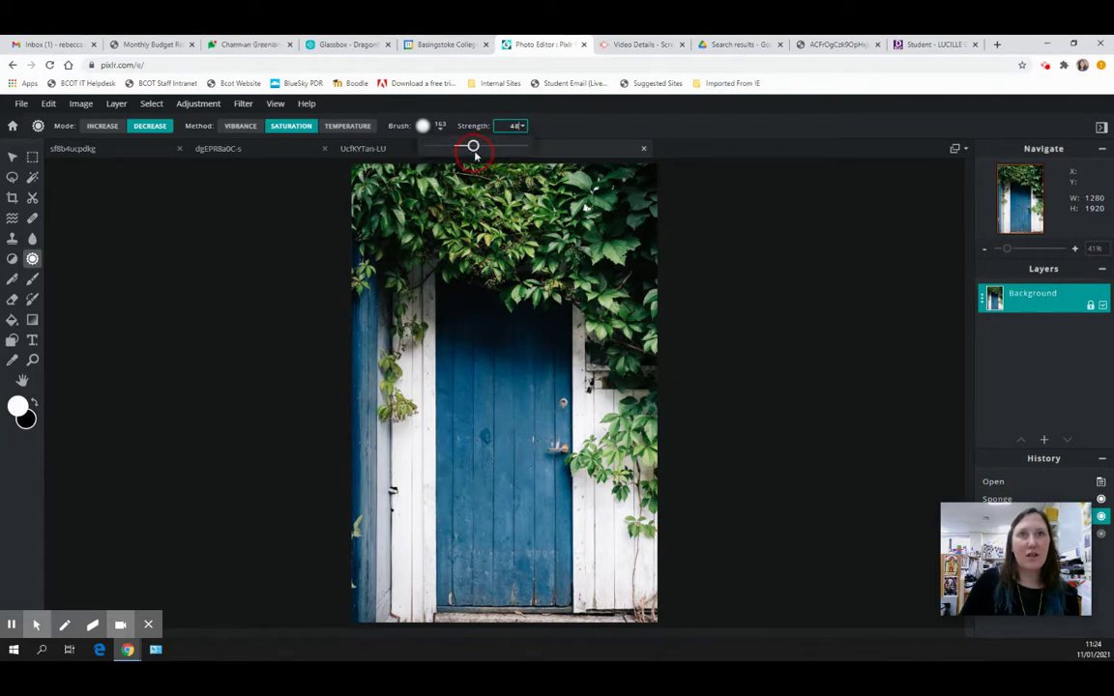
mouse_move(466, 447)
mouse_down()
mouse_move(446, 426)
mouse_move(457, 429)
mouse_move(443, 448)
mouse_move(448, 425)
mouse_move(402, 456)
mouse_move(385, 437)
mouse_move(419, 429)
mouse_move(403, 439)
mouse_move(379, 421)
mouse_move(379, 402)
mouse_move(415, 443)
mouse_move(437, 410)
mouse_move(458, 461)
mouse_move(472, 435)
mouse_move(482, 450)
mouse_move(472, 461)
mouse_move(492, 413)
mouse_move(471, 432)
mouse_move(489, 483)
mouse_move(437, 479)
mouse_move(450, 473)
mouse_move(444, 489)
mouse_move(463, 497)
mouse_move(433, 519)
mouse_move(486, 549)
mouse_move(456, 493)
mouse_move(481, 510)
mouse_move(474, 450)
mouse_up()
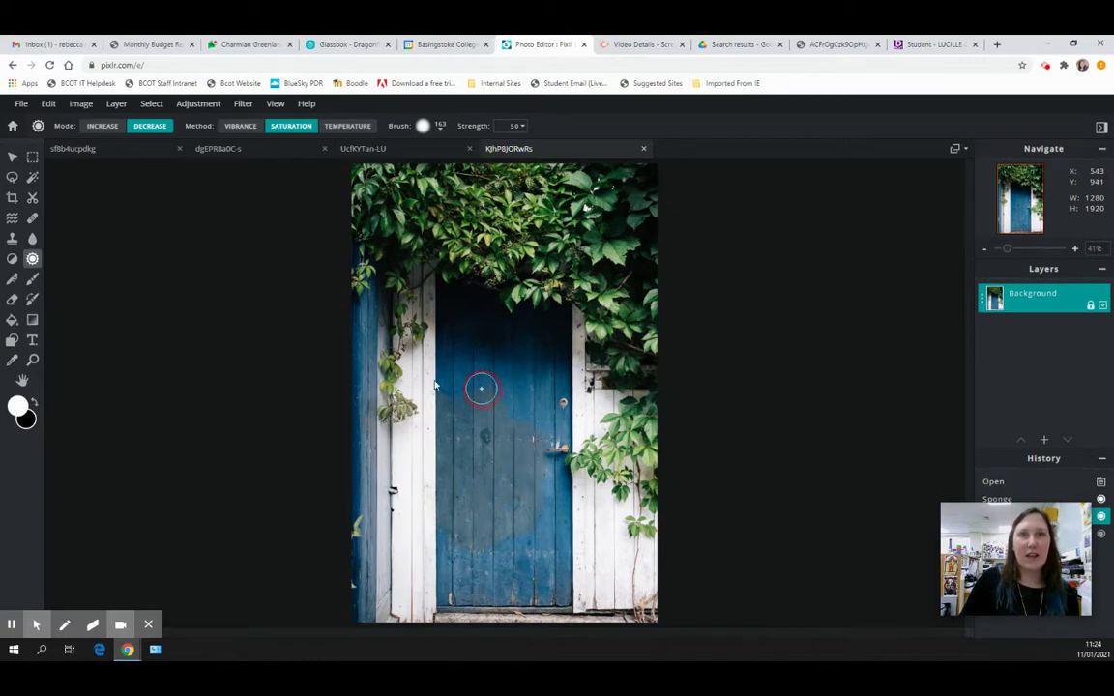
key(ctrl+z)
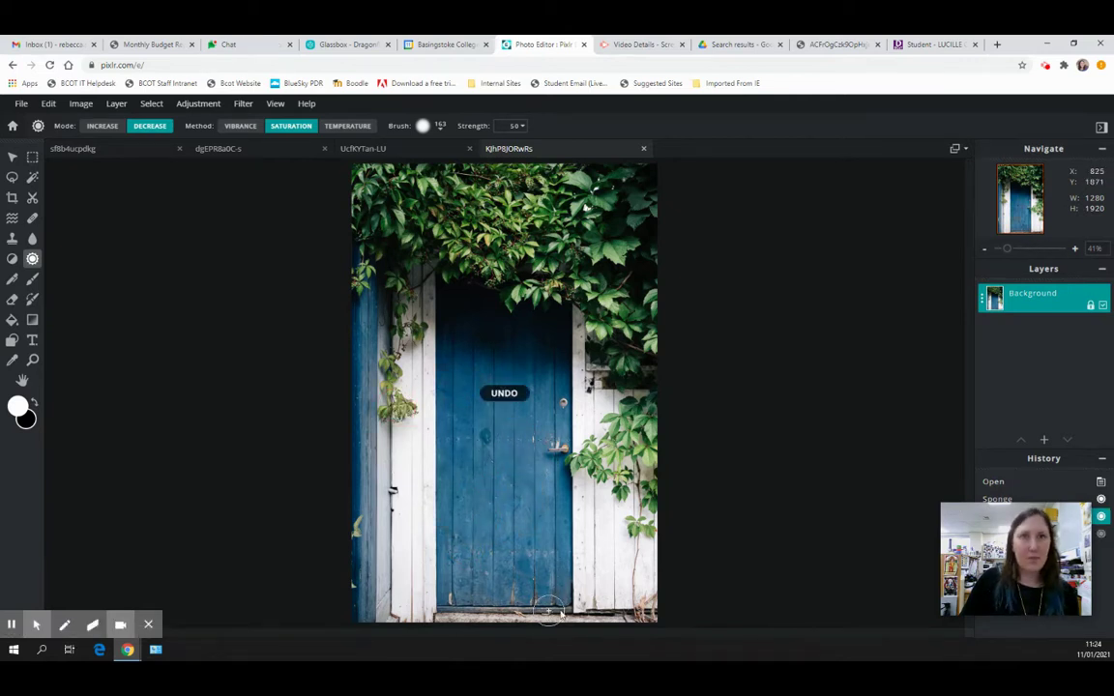
- Try increasing the temperature at strength 100 over the blue door and its left surround, and undo the change
click(354, 127)
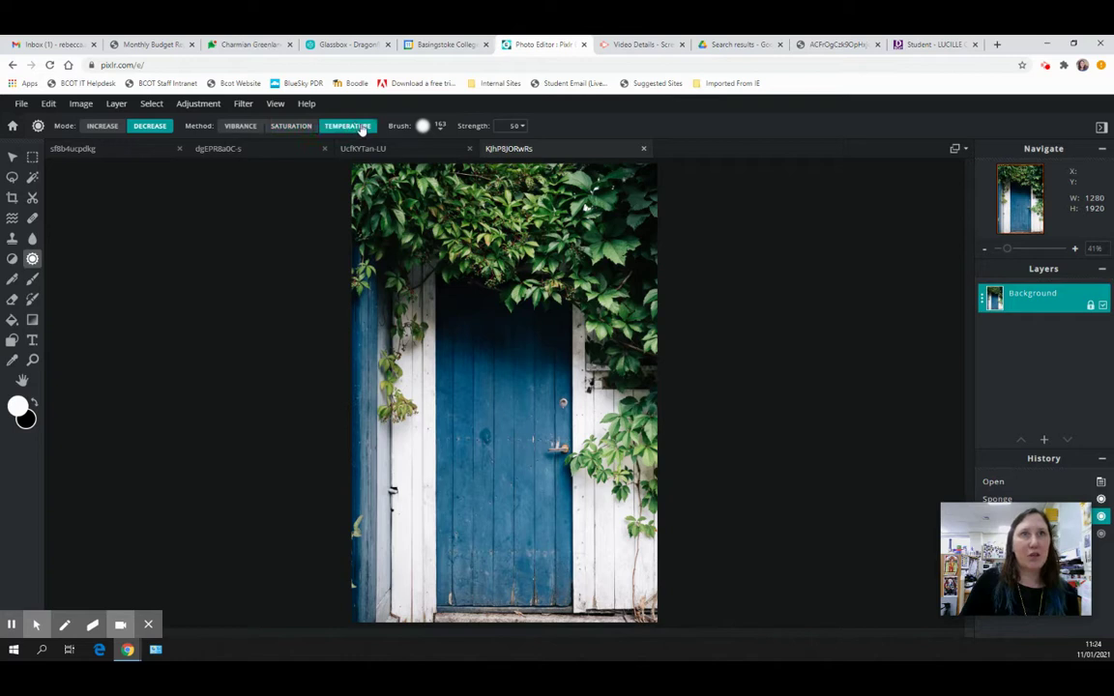
click(116, 127)
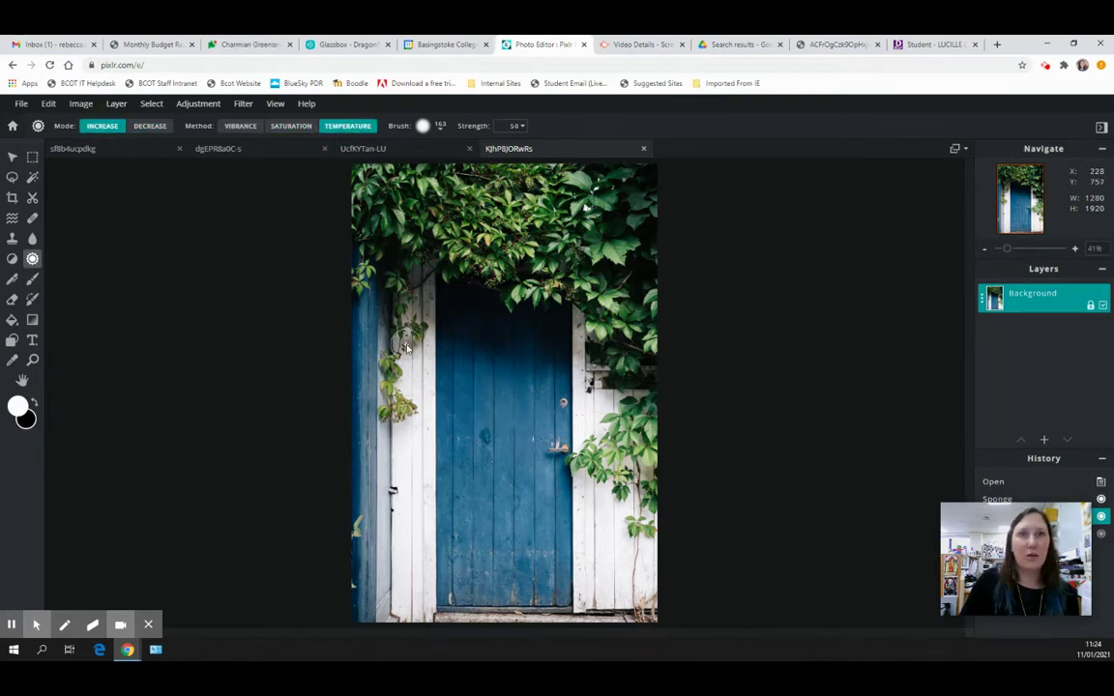
click(522, 126)
drag(478, 150, 528, 147)
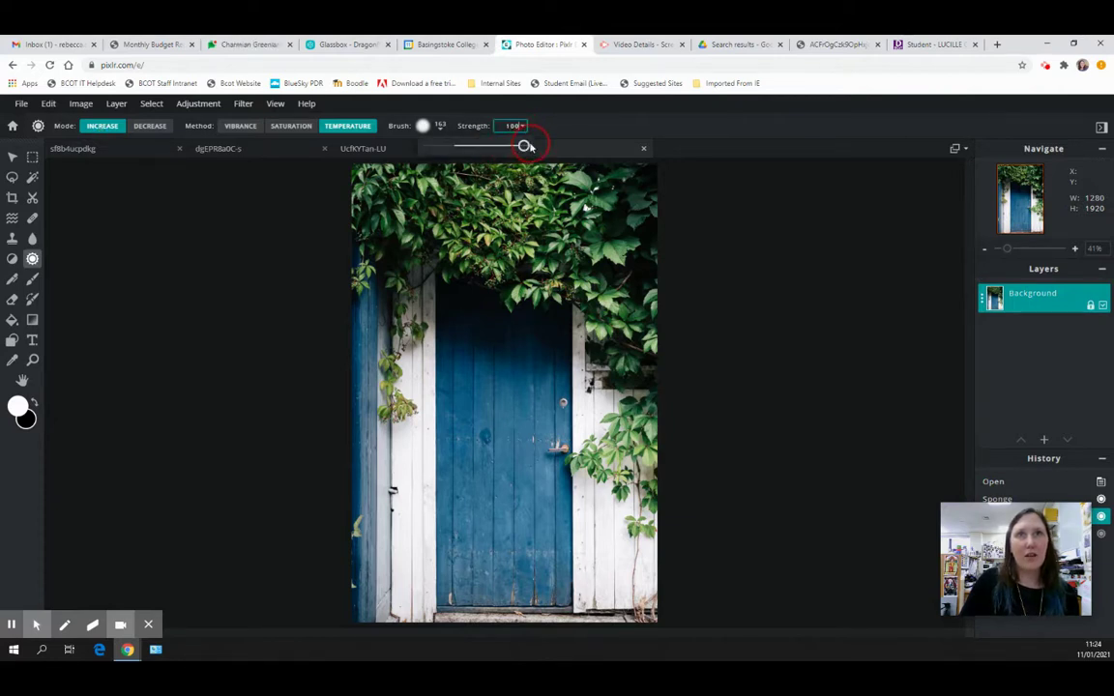
mouse_move(460, 402)
mouse_down()
mouse_move(461, 440)
mouse_move(454, 336)
mouse_move(415, 450)
mouse_move(405, 391)
mouse_move(358, 358)
mouse_move(349, 422)
mouse_move(407, 365)
mouse_move(435, 413)
mouse_move(429, 450)
mouse_move(400, 475)
mouse_move(415, 500)
mouse_move(350, 548)
mouse_move(514, 646)
mouse_move(378, 587)
mouse_move(469, 453)
mouse_move(346, 331)
mouse_up()
mouse_move(467, 358)
mouse_down()
mouse_move(445, 250)
mouse_move(465, 256)
mouse_move(351, 241)
mouse_move(361, 344)
mouse_move(425, 372)
mouse_up()
key(ctrl+z)
- Try decreasing the temperature over the blue door and its white frame, and undo the change
click(158, 126)
mouse_move(473, 404)
mouse_down()
mouse_move(413, 423)
mouse_move(437, 378)
mouse_move(403, 416)
mouse_move(470, 363)
mouse_move(402, 437)
mouse_move(445, 346)
mouse_move(464, 496)
mouse_up()
mouse_move(496, 418)
mouse_down()
mouse_move(468, 355)
mouse_move(472, 477)
mouse_move(478, 440)
mouse_move(483, 491)
mouse_move(479, 382)
mouse_move(466, 400)
mouse_move(459, 494)
mouse_up()
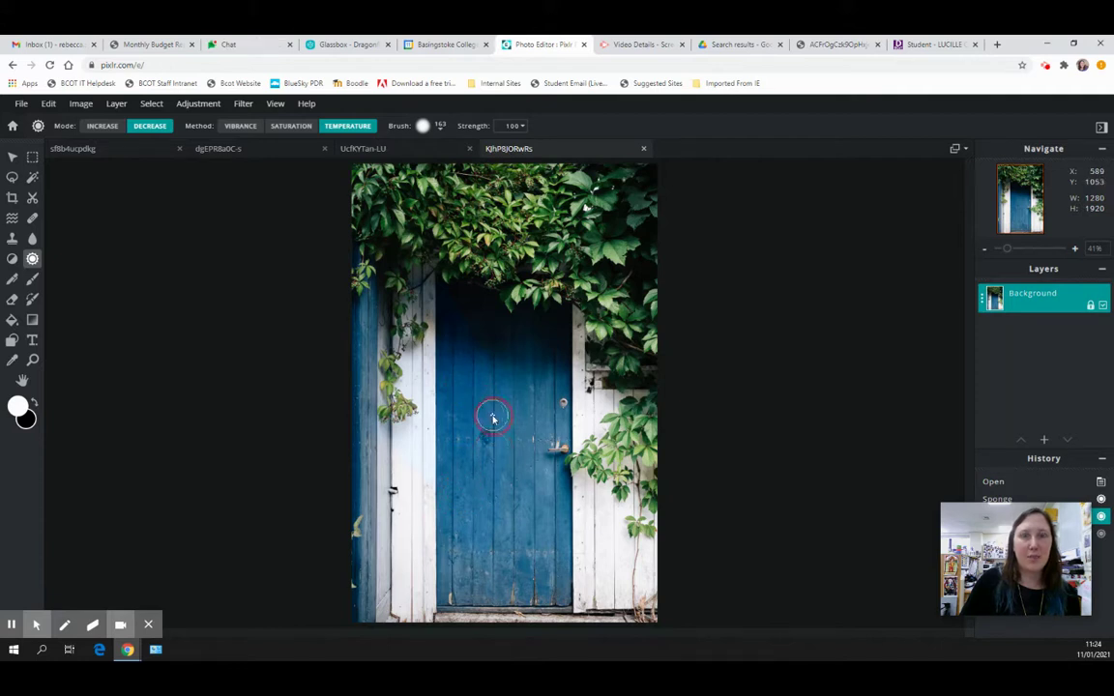
drag(494, 426, 488, 416)
key(ctrl+z)
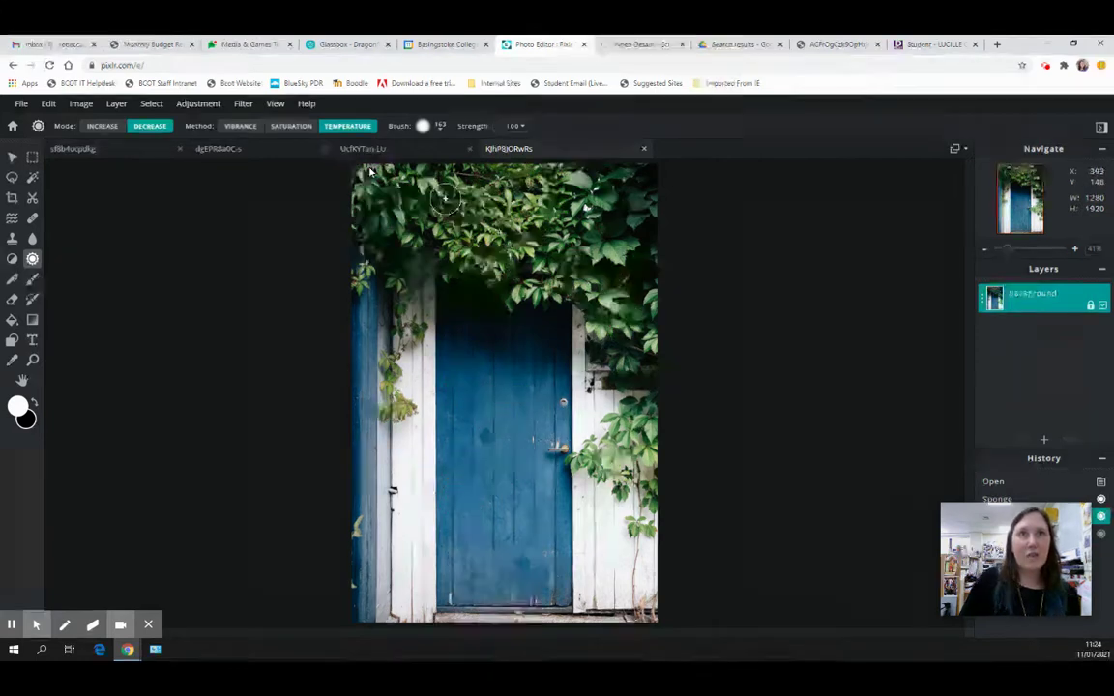
- Open the Sponge tool's brush size and softness settings
click(440, 128)
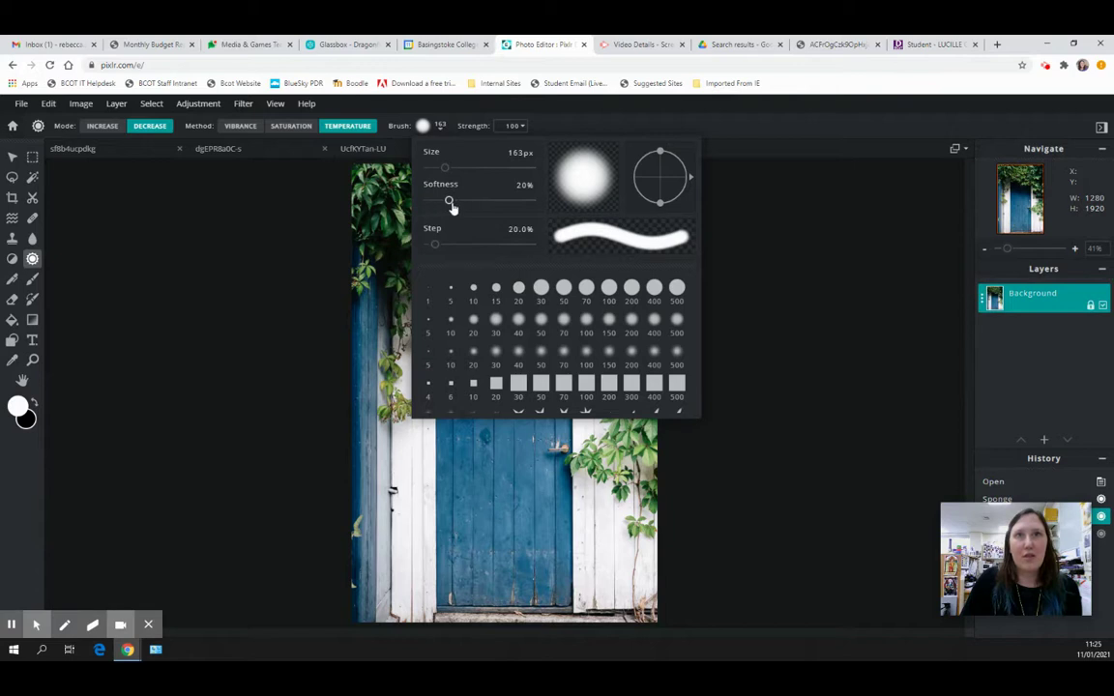